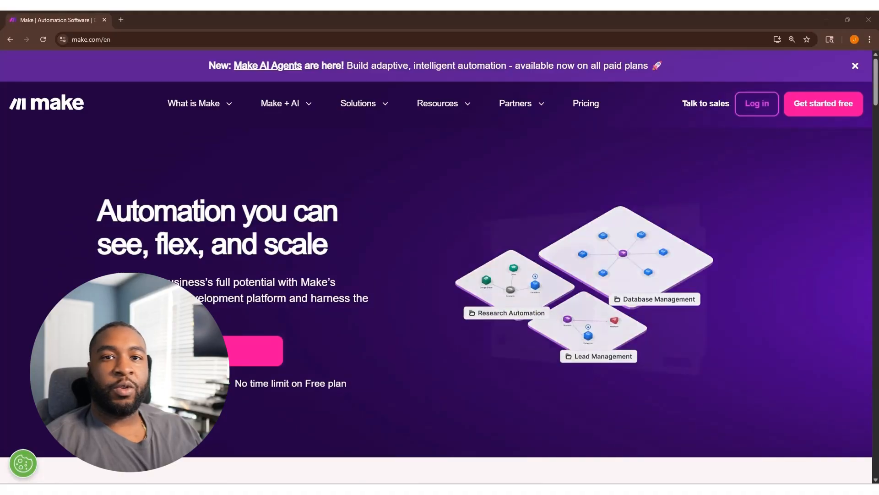
- Open Google Forms in a new browser tab and create a blank form
{"action": "left_click", "coordinate": [120, 20]}
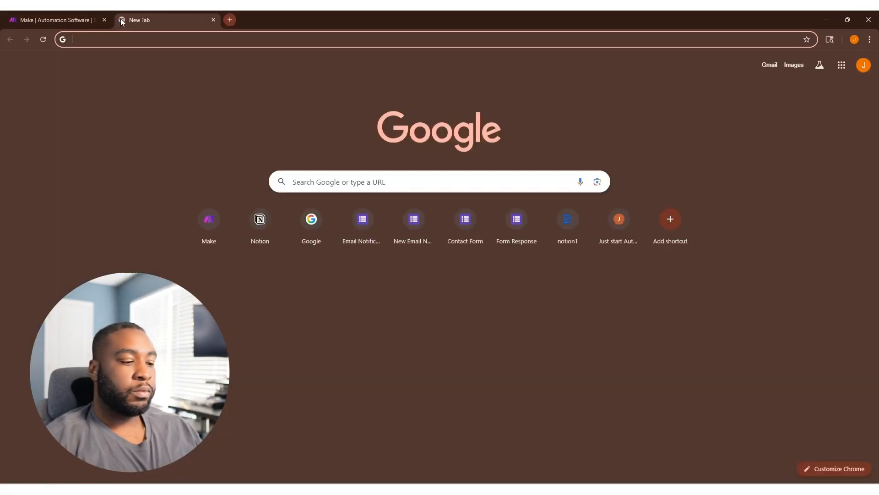
{"action": "type", "text": "google forms"}
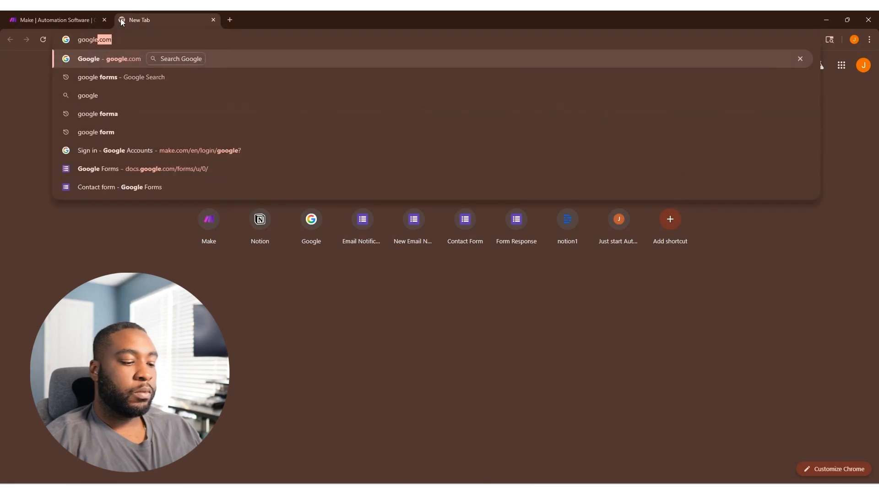
{"action": "key", "text": "Return"}
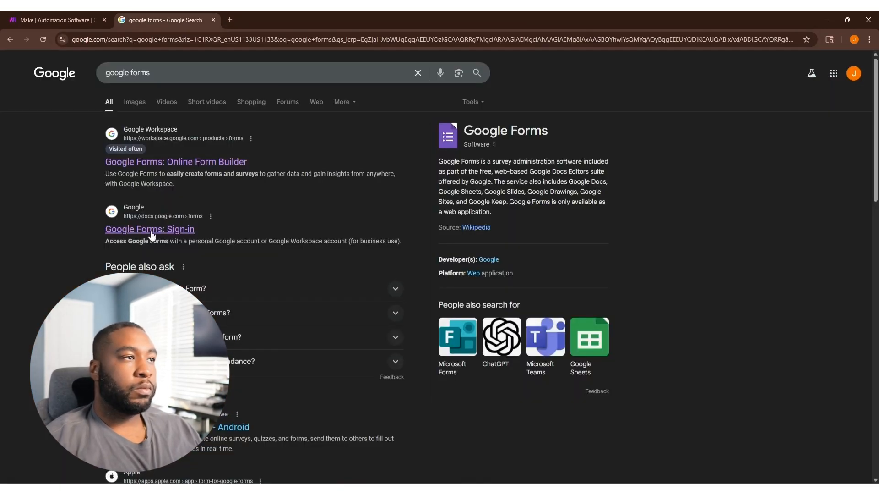
{"action": "left_click", "coordinate": [151, 230]}
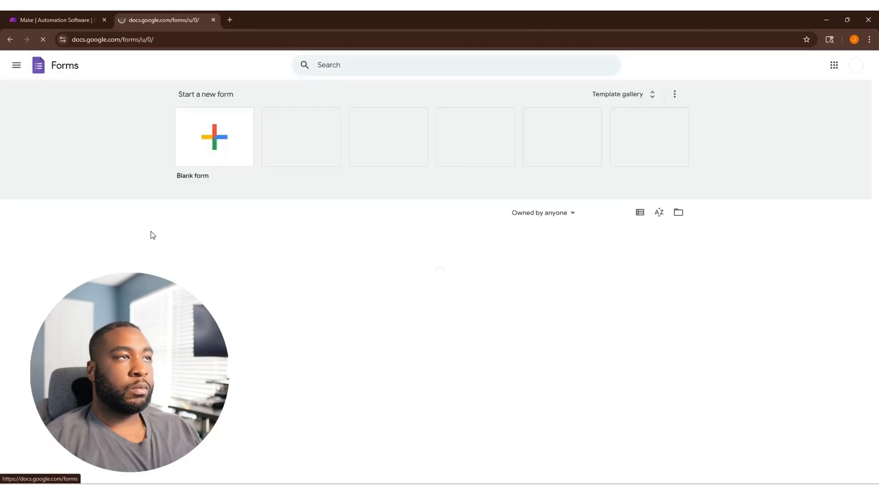
{"action": "left_click", "coordinate": [208, 142]}
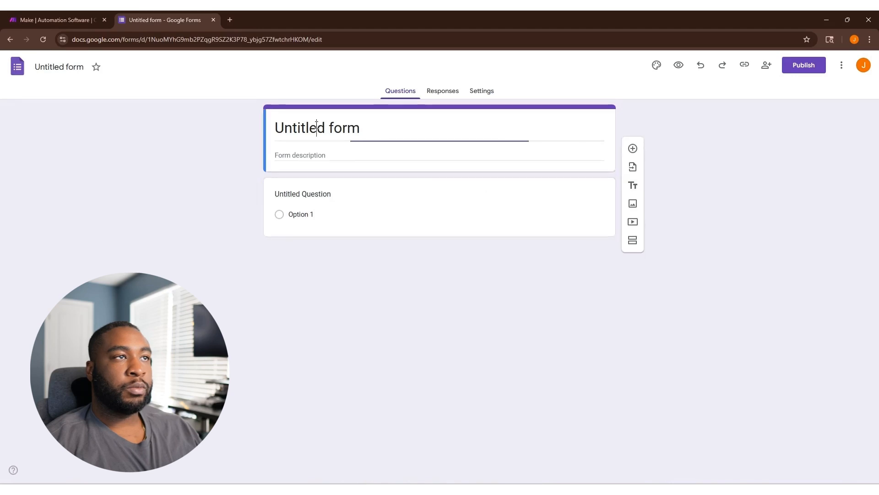
- Rename the untitled form as "1New Email Notification"
{"action": "left_click", "coordinate": [64, 65]}
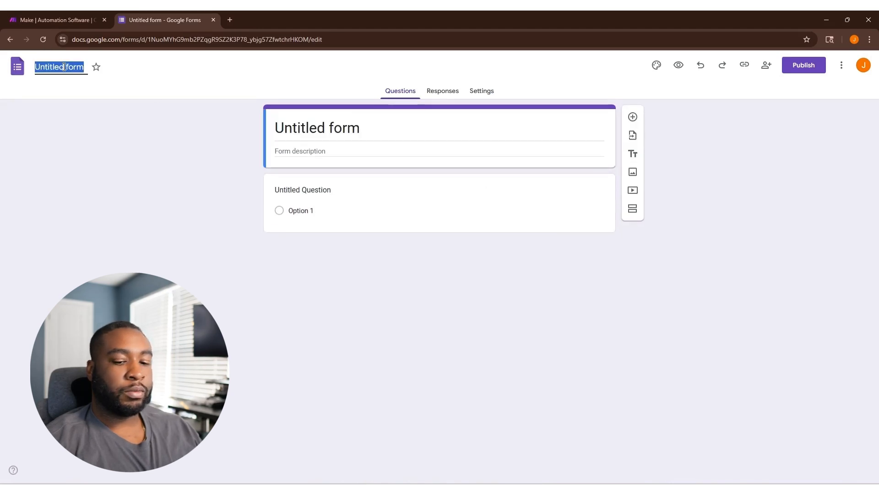
{"action": "type", "text": "1New E"}
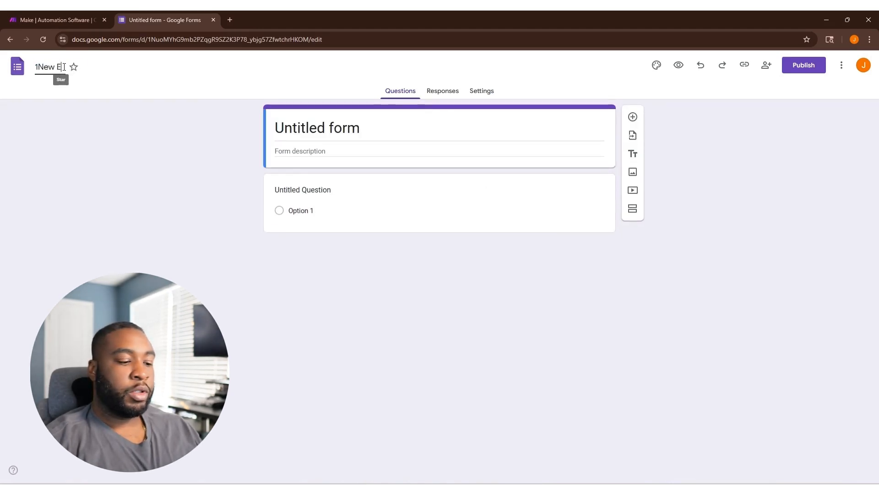
{"action": "type", "text": "mail N"}
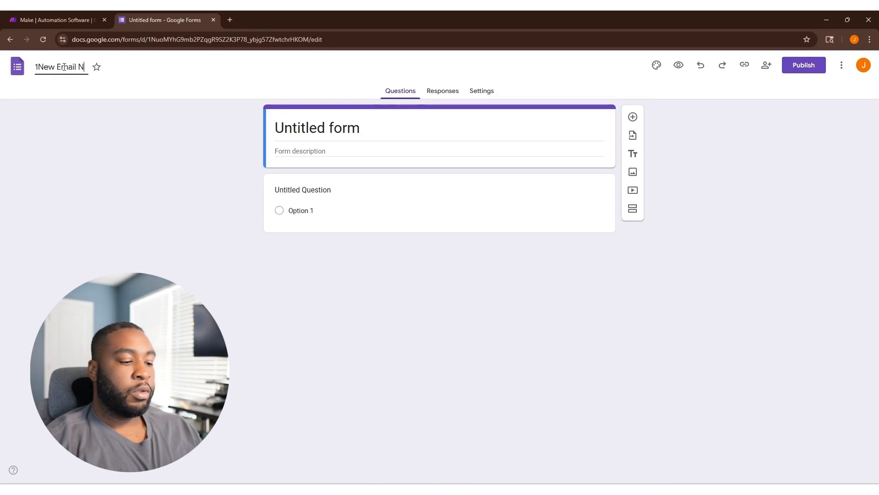
{"action": "type", "text": "otification"}
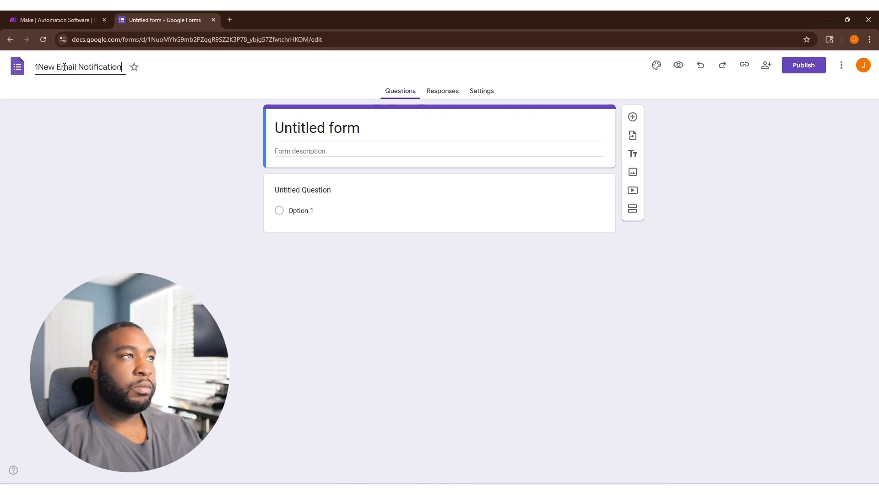
{"action": "left_click", "coordinate": [160, 208]}
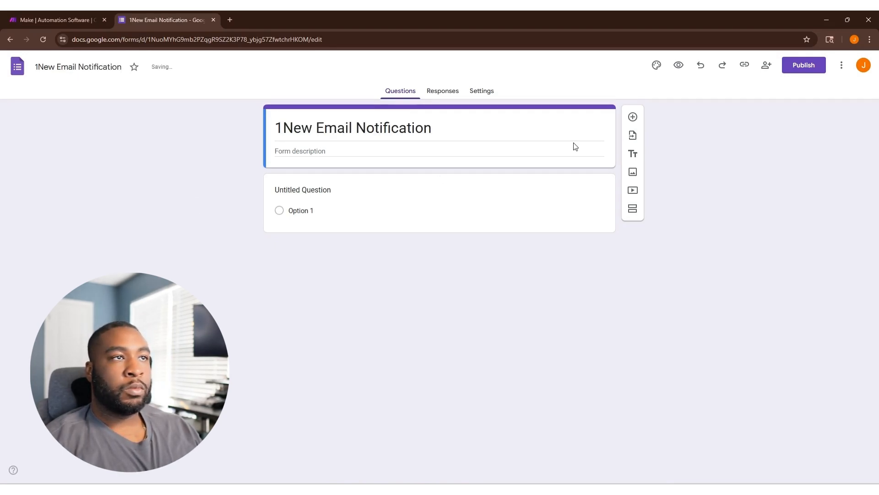
- Title the first question "Name" and set its type to Short answer
{"action": "left_click", "coordinate": [311, 211]}
{"action": "type", "text": "Name"}
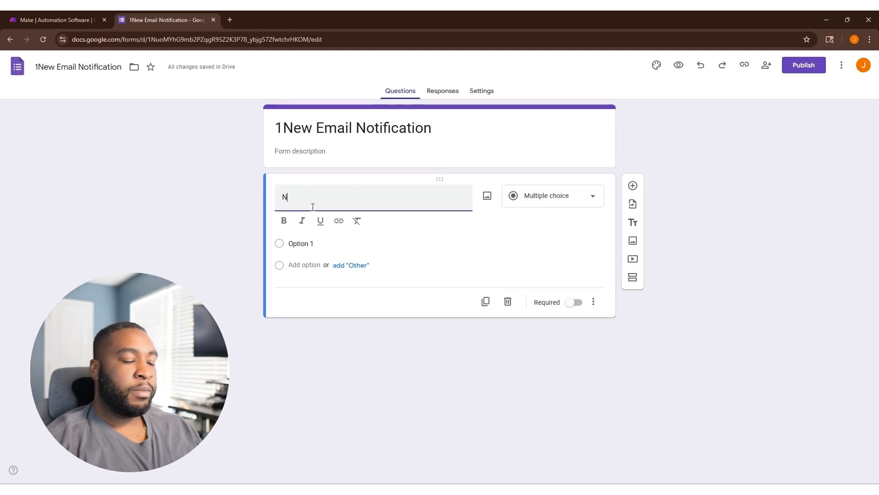
{"action": "left_click", "coordinate": [597, 196]}
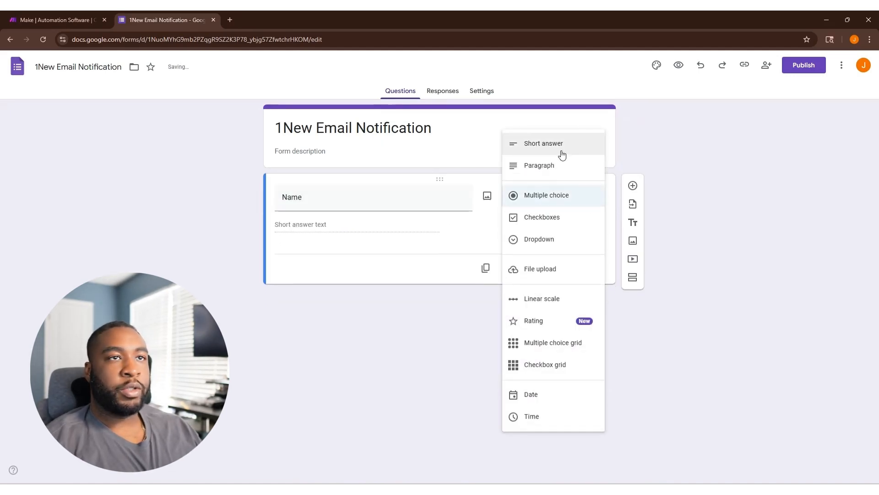
{"action": "left_click", "coordinate": [559, 153]}
- Add a Short answer question titled "Email" below Name, and add another blank question beneath it
{"action": "left_click", "coordinate": [633, 186]}
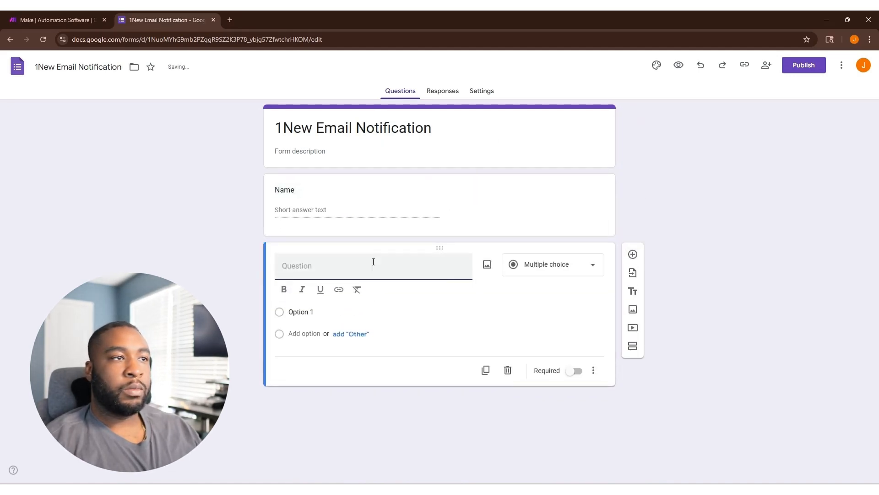
{"action": "type", "text": "Email"}
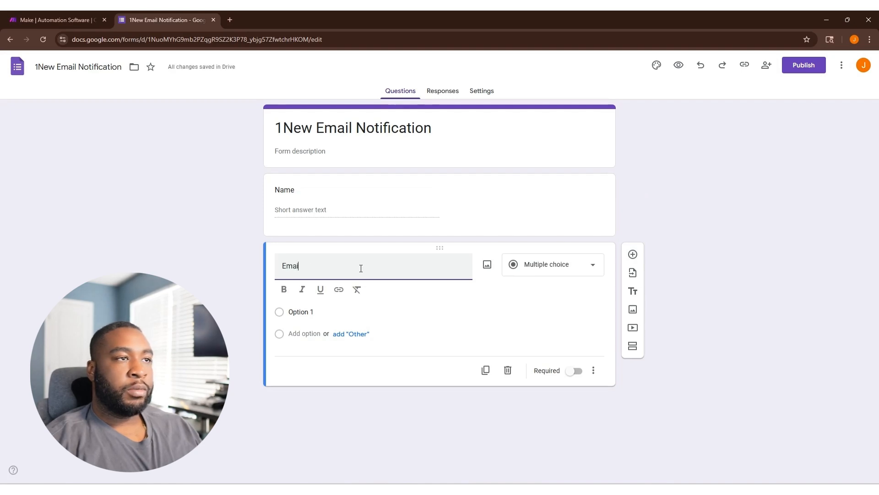
{"action": "left_click", "coordinate": [633, 255]}
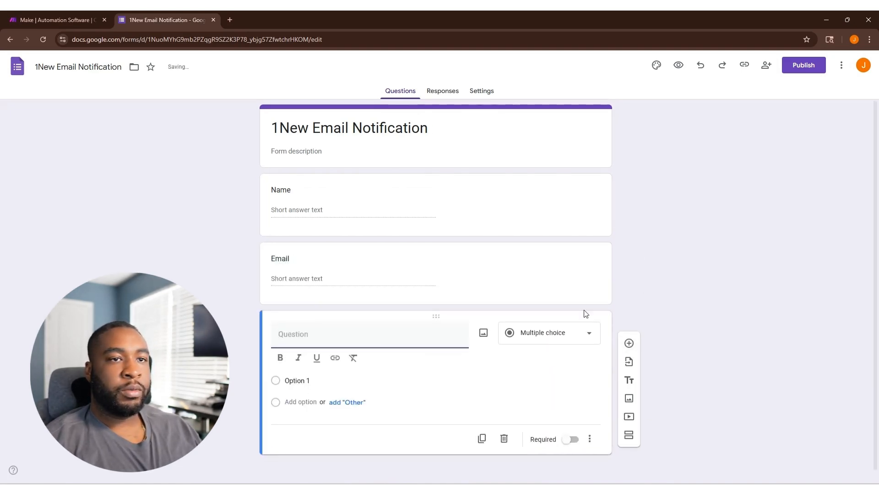
{"action": "left_click", "coordinate": [572, 268]}
{"action": "left_click", "coordinate": [586, 265]}
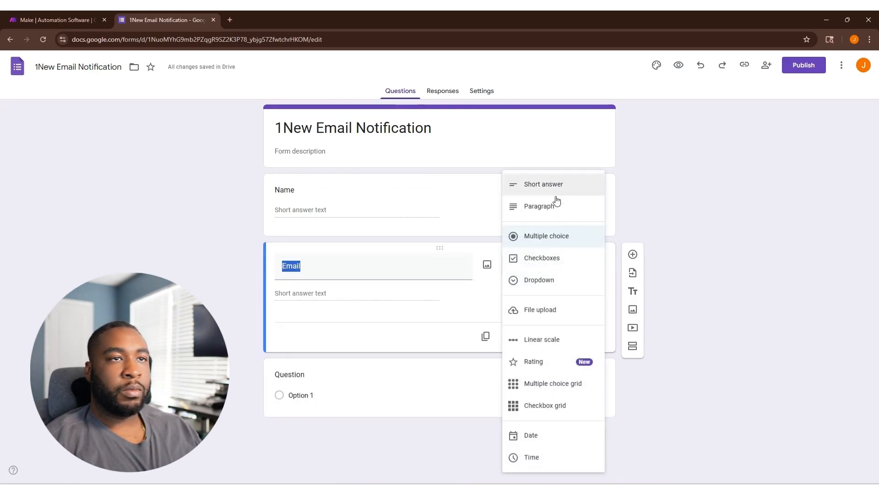
- Title the third question "Message" and set its type to Paragraph
{"action": "left_click", "coordinate": [309, 385]}
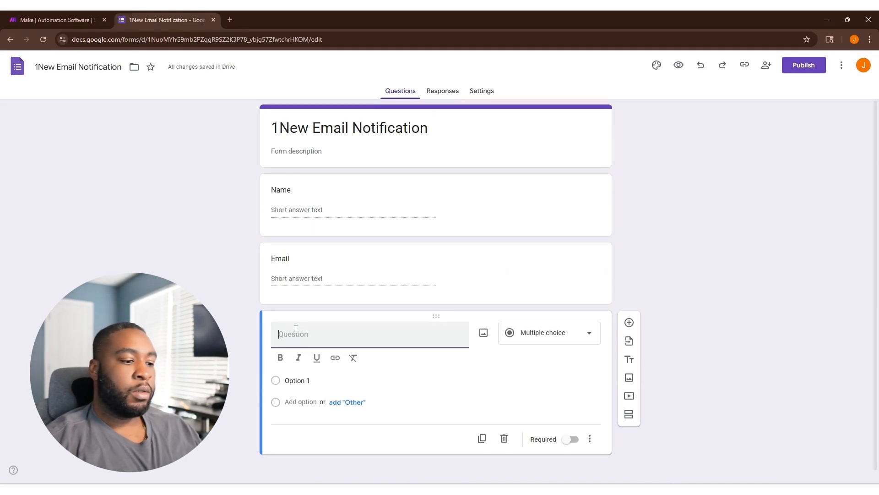
{"action": "type", "text": "Messag"}
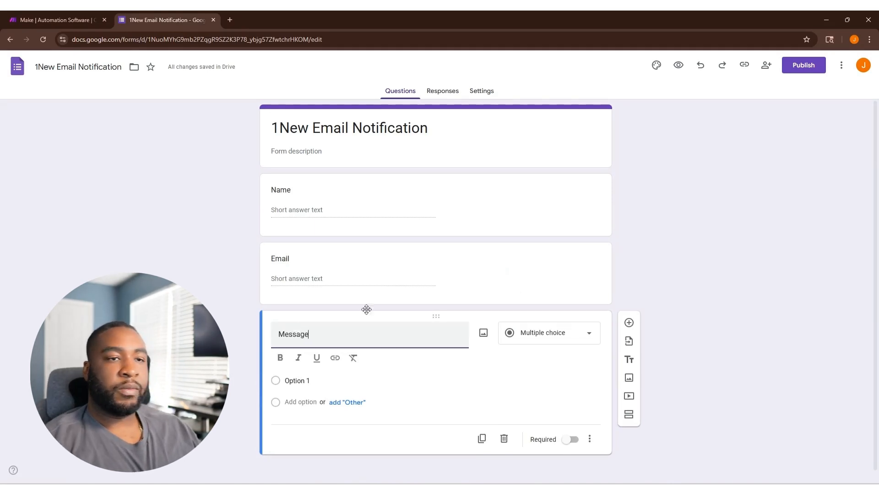
{"action": "type", "text": "e"}
{"action": "left_click", "coordinate": [549, 332]}
{"action": "left_click", "coordinate": [538, 204]}
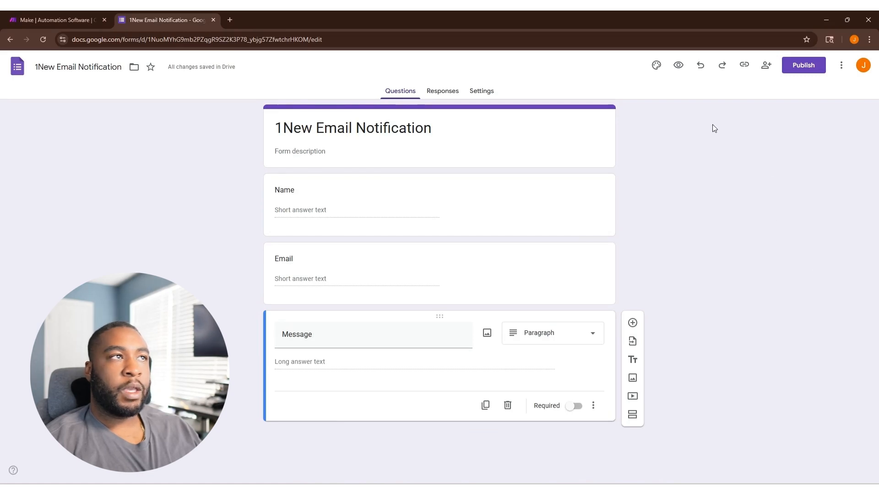
- Link the form's responses to a new Google Sheets spreadsheet, keeping the suggested name
{"action": "left_click", "coordinate": [441, 91]}
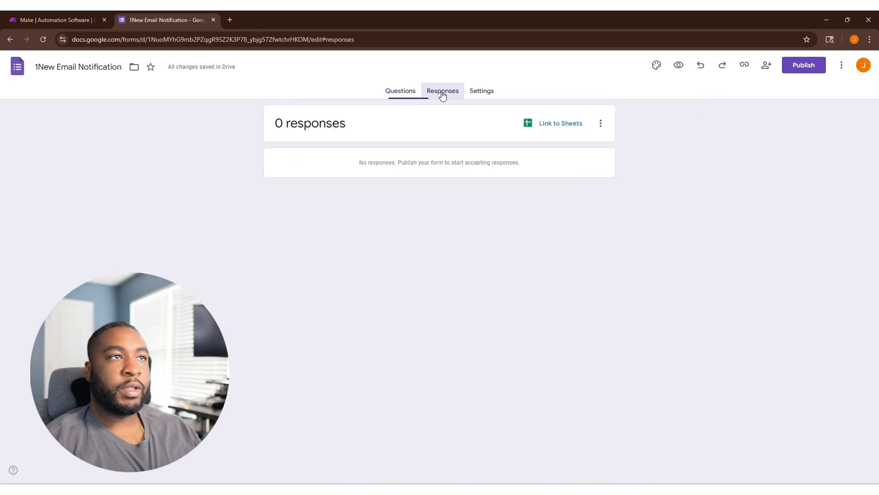
{"action": "left_click", "coordinate": [566, 125]}
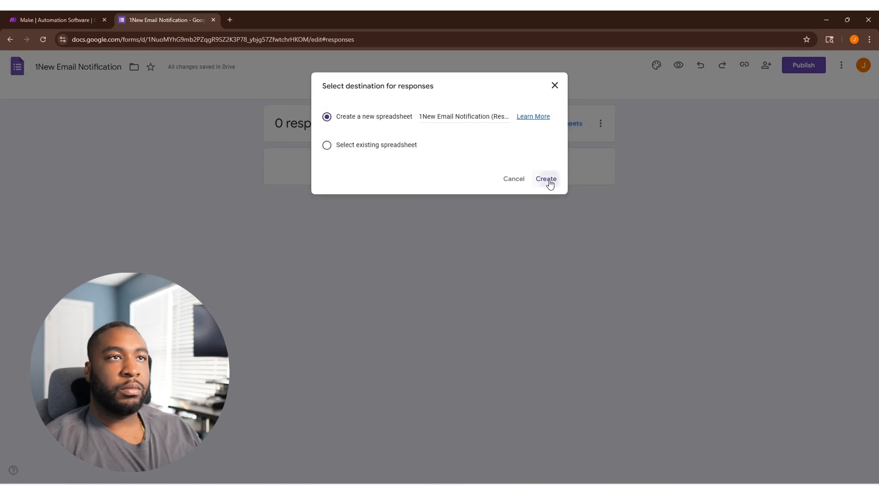
{"action": "left_click", "coordinate": [545, 179]}
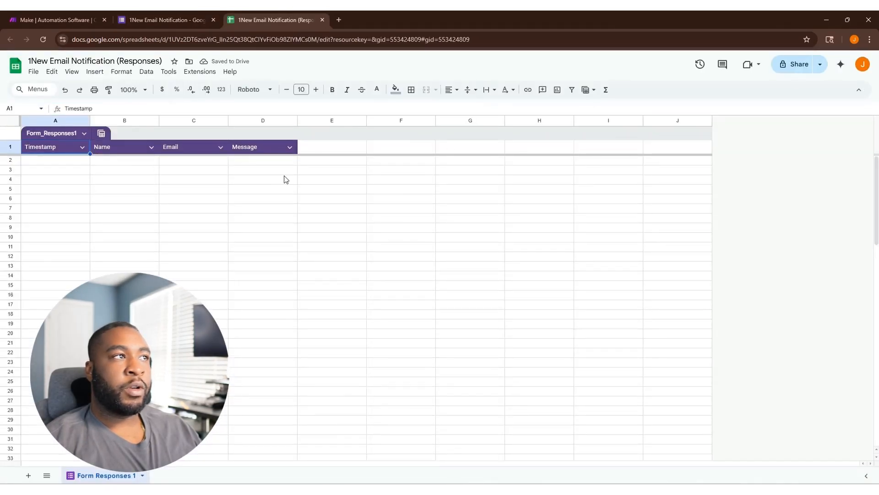
- Return to the form, publish it, and close the linked responses spreadsheet
{"action": "left_click", "coordinate": [171, 20]}
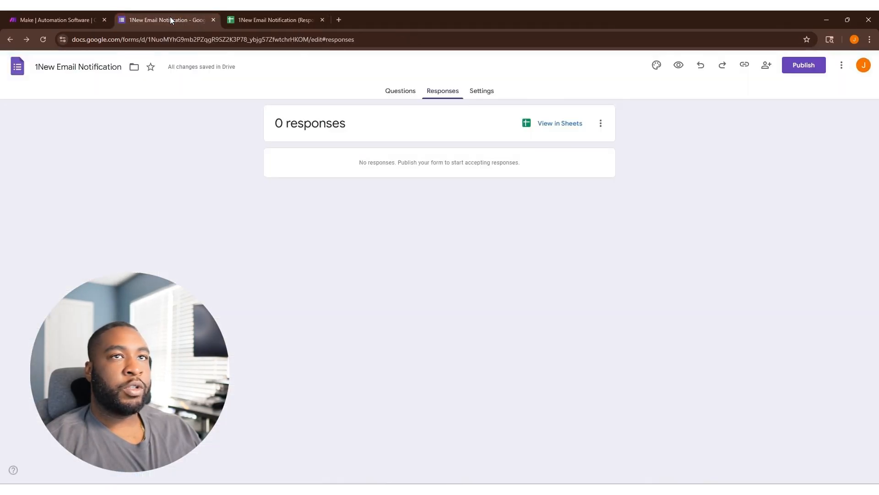
{"action": "left_click", "coordinate": [796, 68]}
{"action": "left_click", "coordinate": [525, 208]}
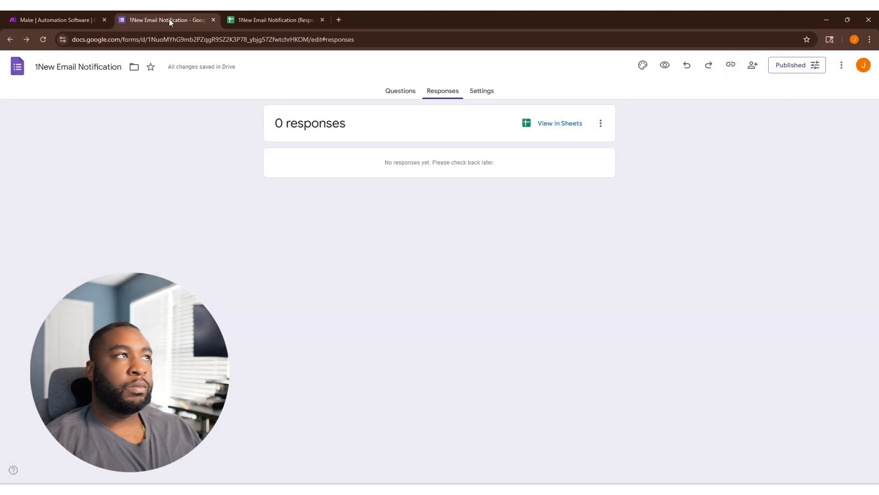
{"action": "left_click", "coordinate": [321, 20]}
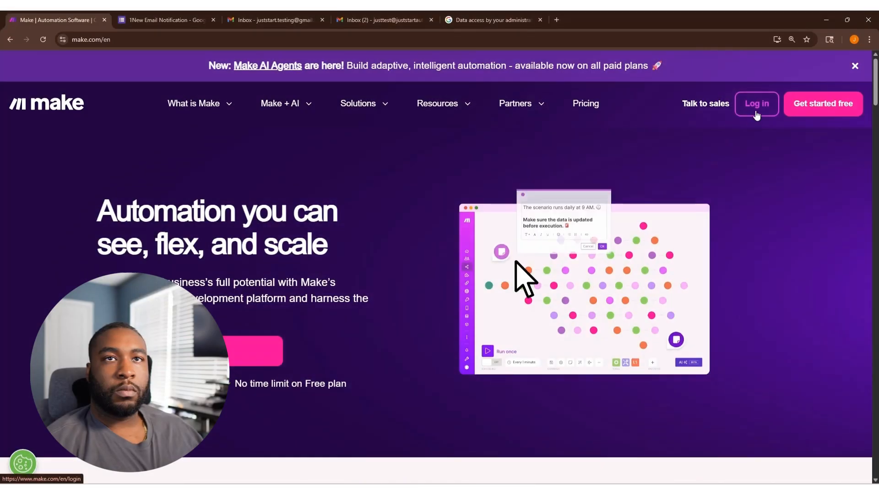
- Log in to Make by signing in with the first listed Google account
{"action": "left_click", "coordinate": [755, 106]}
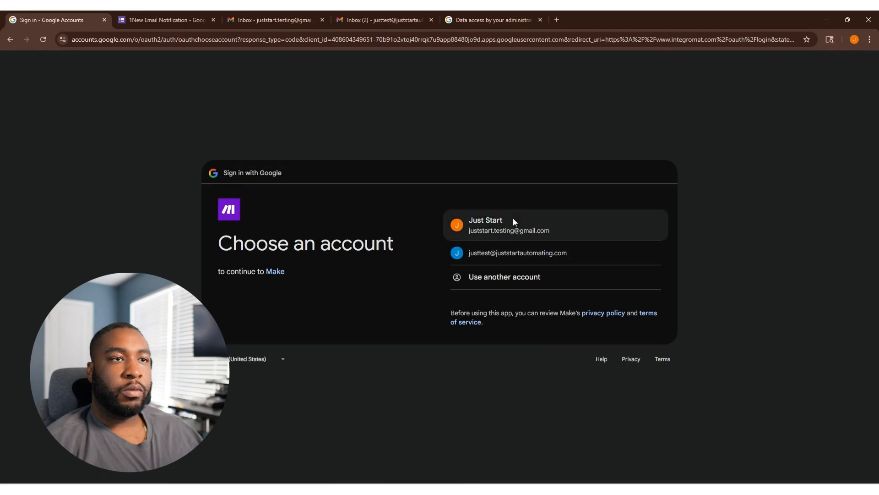
{"action": "left_click", "coordinate": [513, 219]}
{"action": "left_click", "coordinate": [594, 315]}
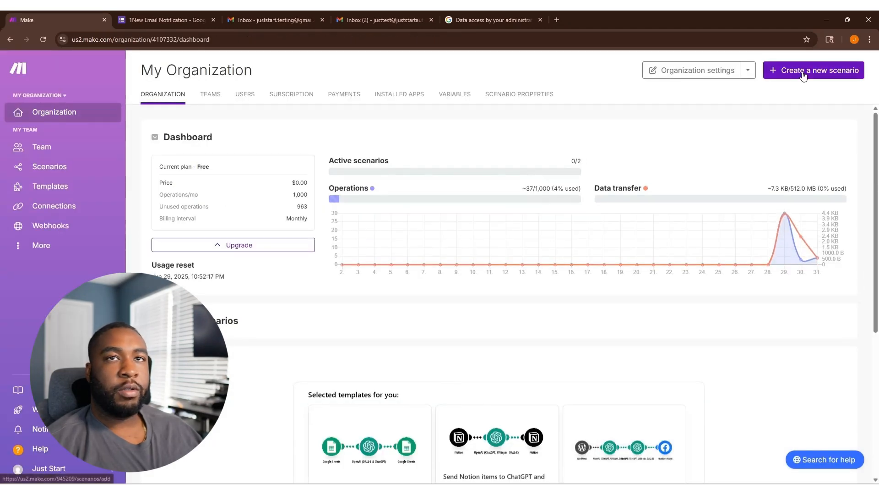
- Create a new scenario with the Google Sheets Watch New Rows module as its trigger
{"action": "left_click", "coordinate": [803, 76]}
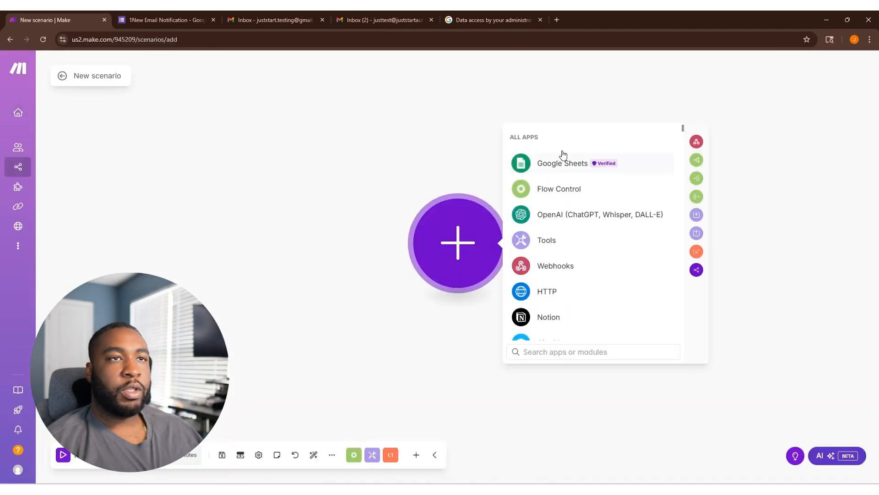
{"action": "left_click", "coordinate": [545, 167]}
{"action": "left_click", "coordinate": [579, 220]}
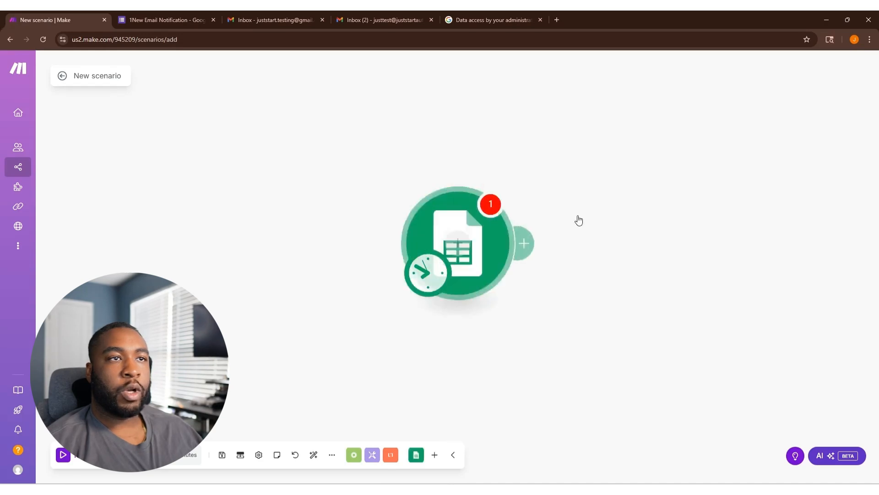
- Add a new Google connection for the Google Sheets module and name it "just test"
{"action": "left_click", "coordinate": [699, 107]}
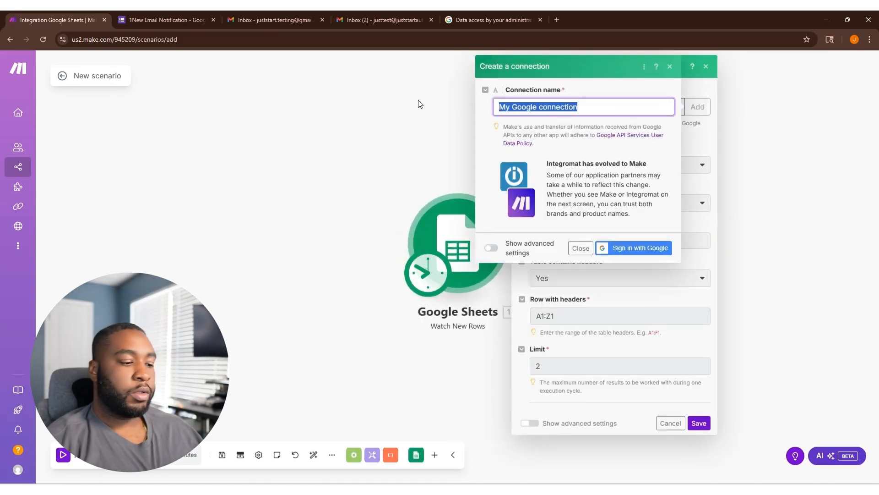
{"action": "type", "text": "just te"}
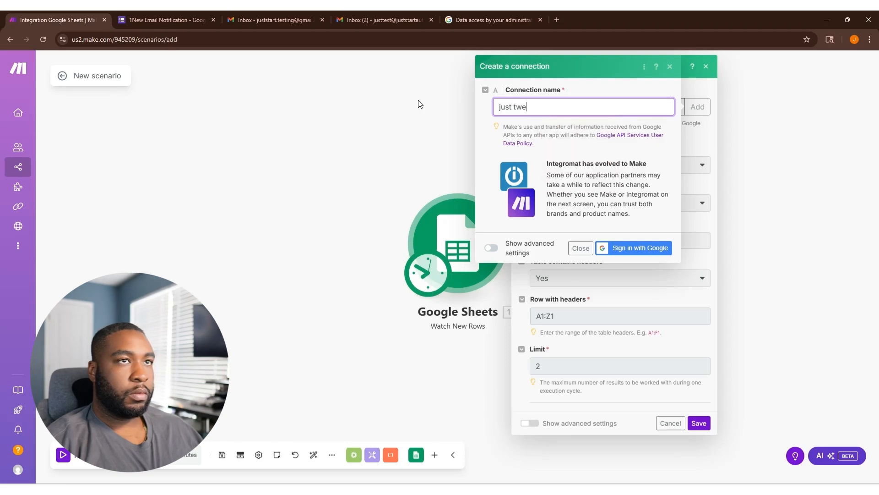
{"action": "type", "text": "st"}
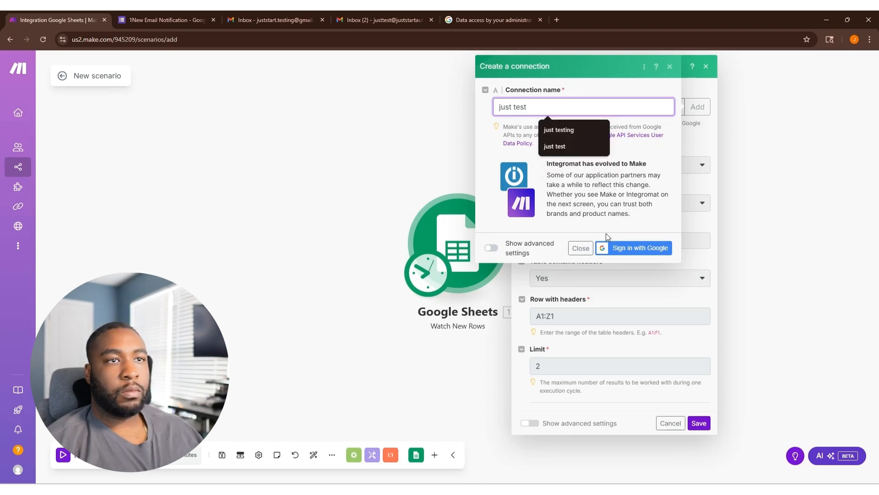
- Authorize the connection with the first listed Google account, granting Make all requested Google Drive and Google Sheets access
{"action": "left_click", "coordinate": [635, 248]}
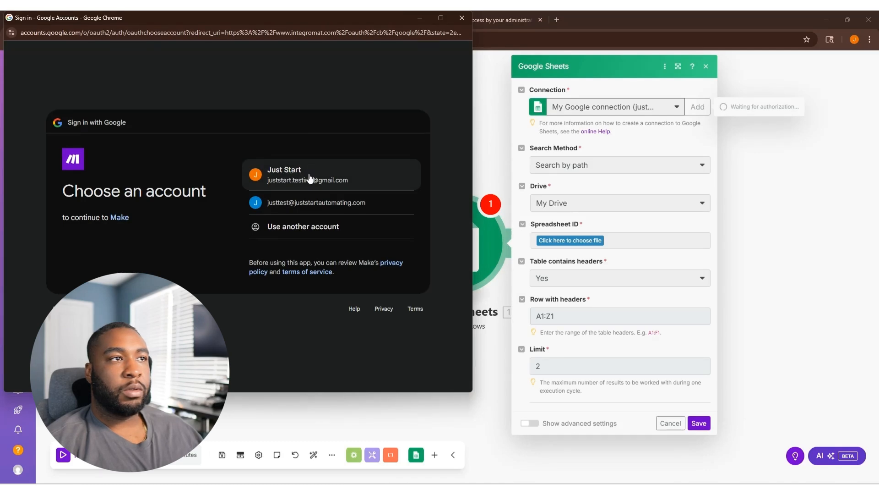
{"action": "left_click", "coordinate": [309, 177]}
{"action": "left_click", "coordinate": [375, 265]}
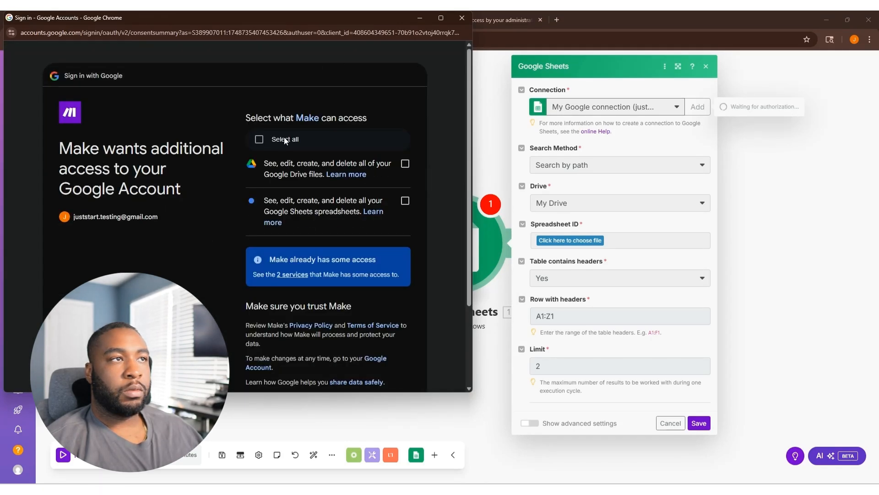
{"action": "left_click", "coordinate": [287, 140]}
{"action": "scroll", "coordinate": [311, 206], "scroll_direction": "down", "scroll_amount": 3}
{"action": "left_click", "coordinate": [370, 315]}
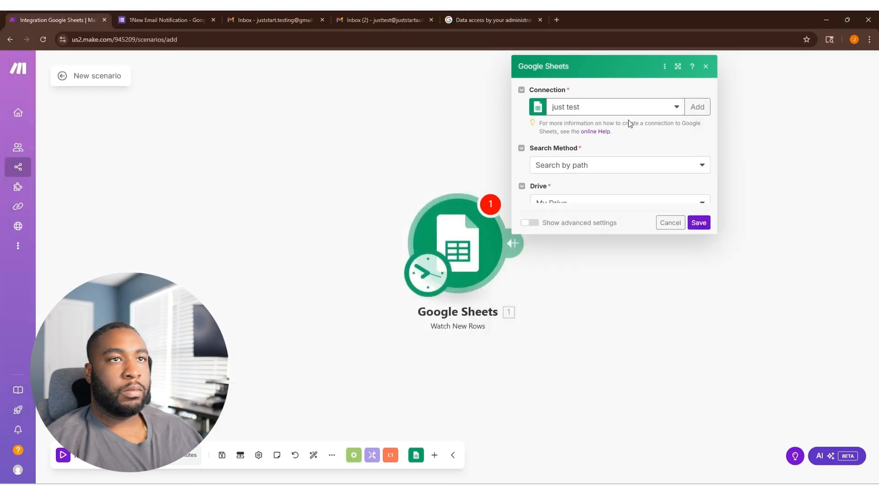
- Set the Watch New Rows trigger to the 1New Email Notification (Responses) spreadsheet and its Form Responses 1 sheet
{"action": "left_click", "coordinate": [631, 168]}
{"action": "left_click", "coordinate": [632, 168]}
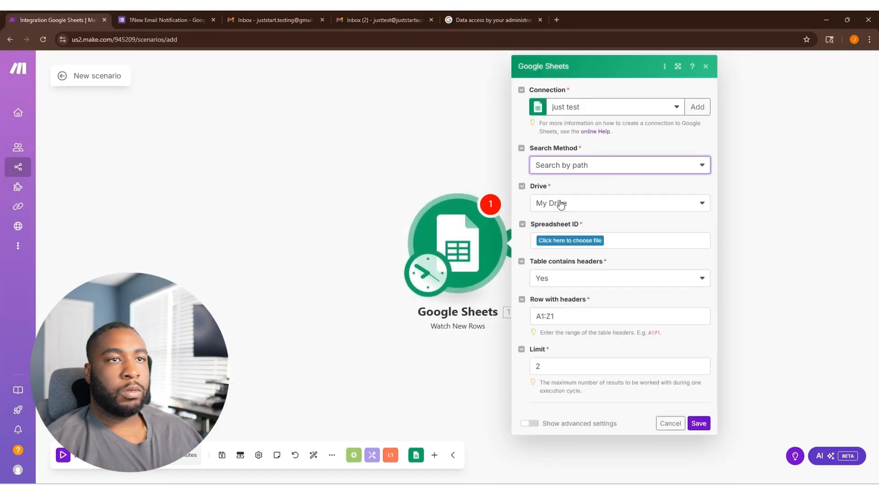
{"action": "left_click", "coordinate": [583, 243]}
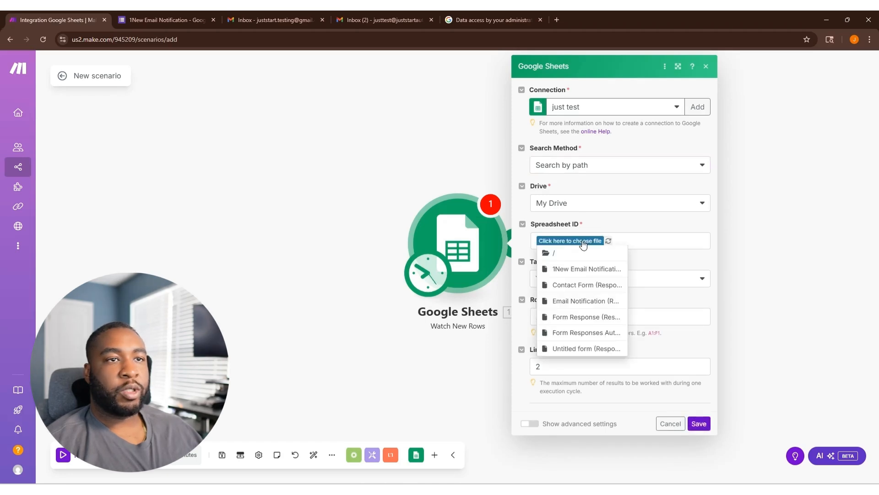
{"action": "left_click", "coordinate": [594, 270]}
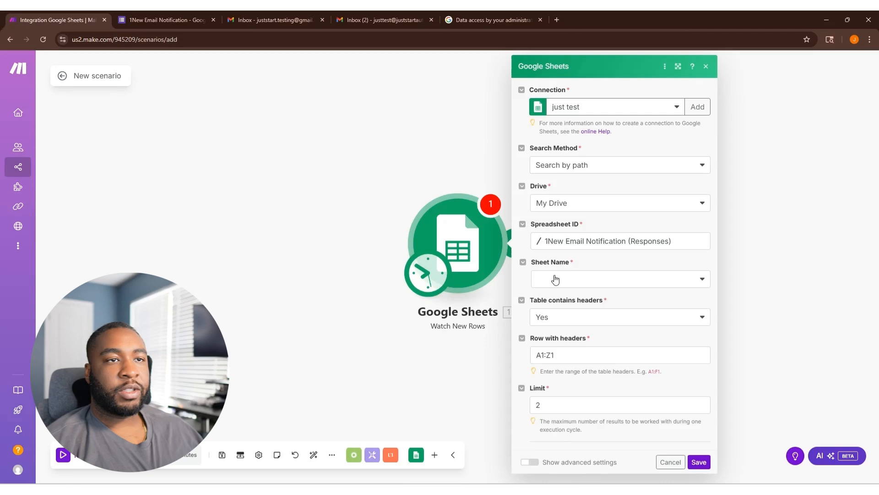
{"action": "left_click", "coordinate": [594, 282]}
{"action": "left_click", "coordinate": [575, 295]}
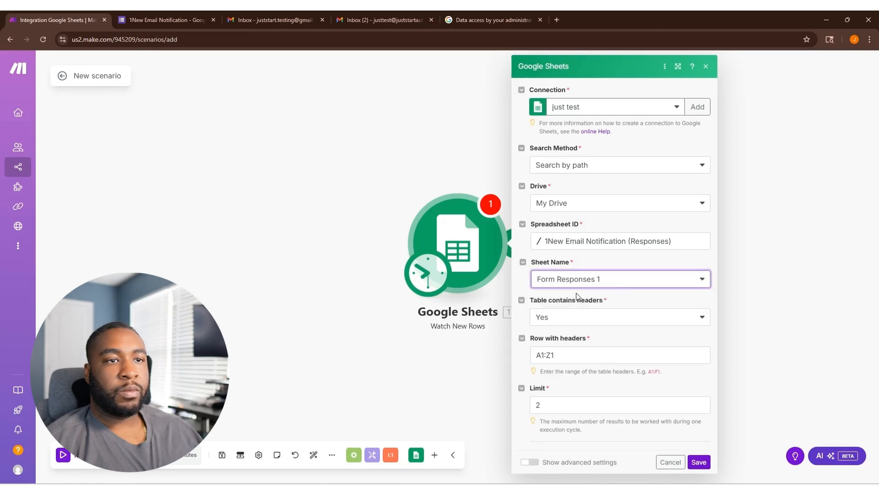
- Set the trigger's limit to 1, save the module, and choose All as the point where processing starts
{"action": "left_click", "coordinate": [582, 400]}
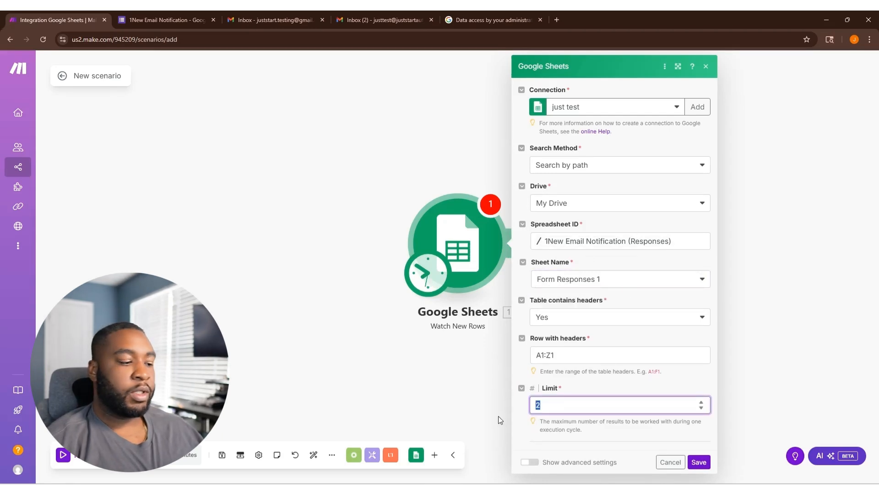
{"action": "key", "text": "BackSpace"}
{"action": "type", "text": "1"}
{"action": "left_click", "coordinate": [699, 461]}
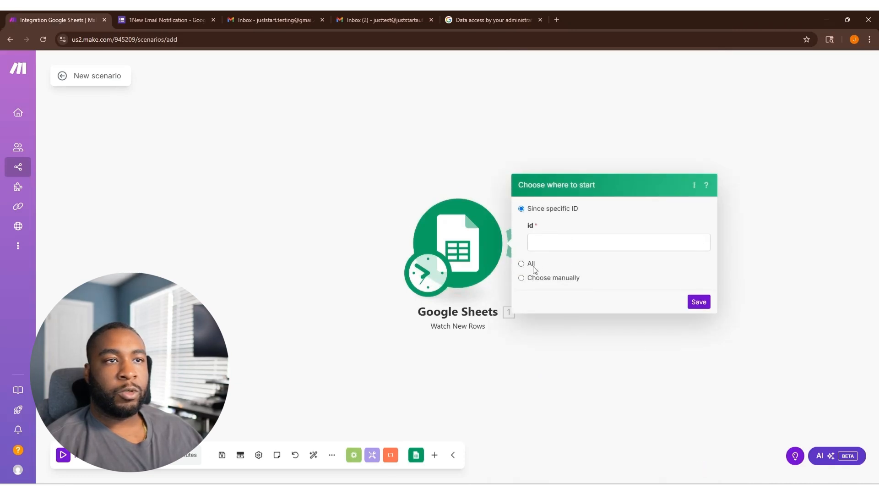
{"action": "left_click", "coordinate": [522, 264]}
{"action": "left_click", "coordinate": [705, 260]}
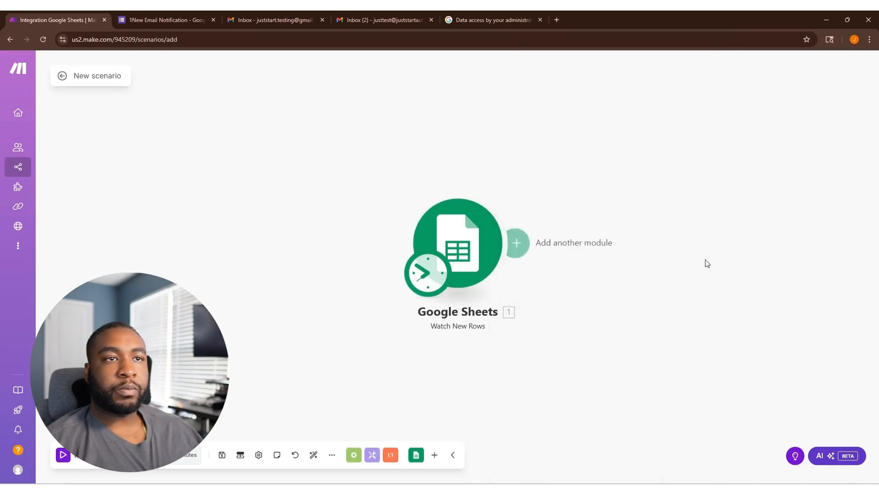
- Add a Gmail Send an Email module after the Google Sheets trigger
{"action": "left_click", "coordinate": [520, 243]}
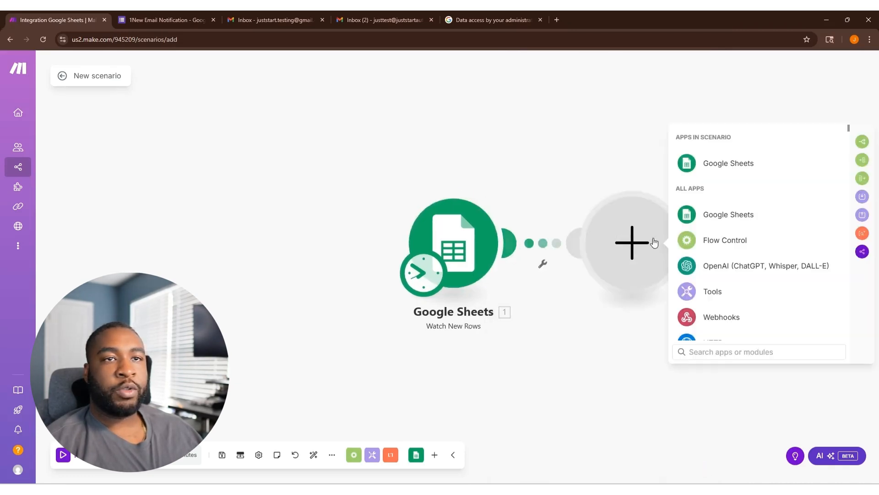
{"action": "left_click", "coordinate": [720, 352]}
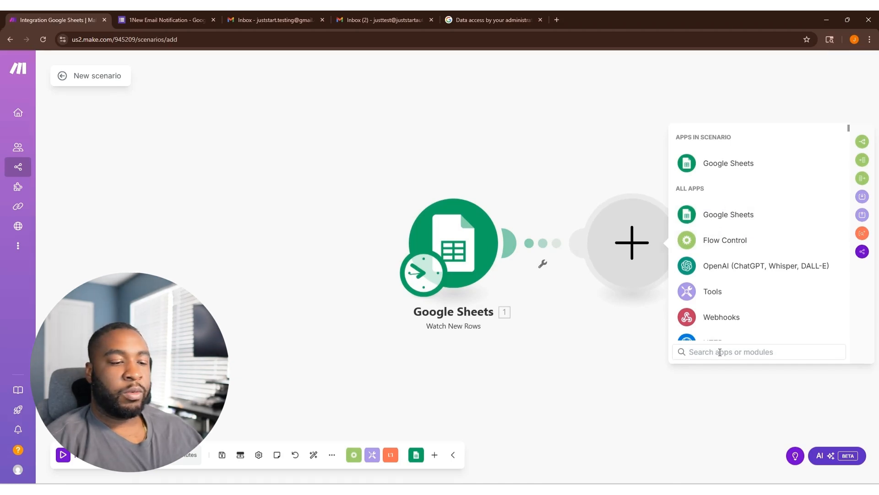
{"action": "type", "text": "gmail"}
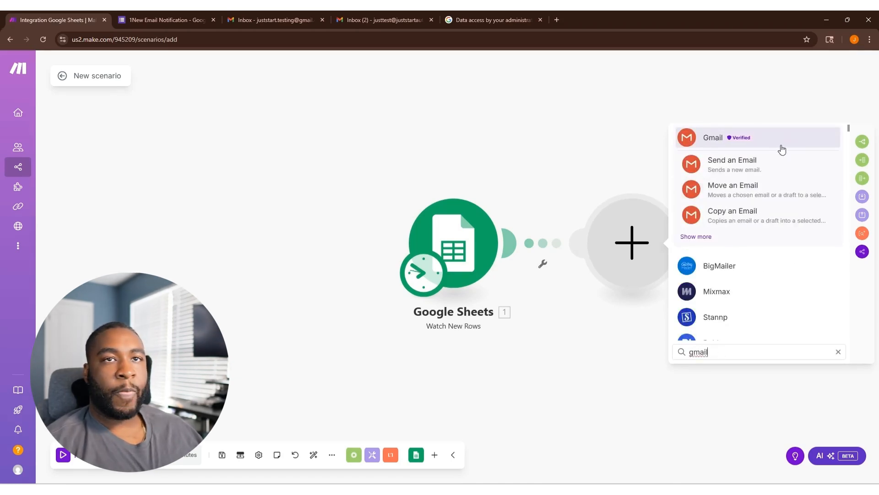
{"action": "left_click", "coordinate": [765, 167]}
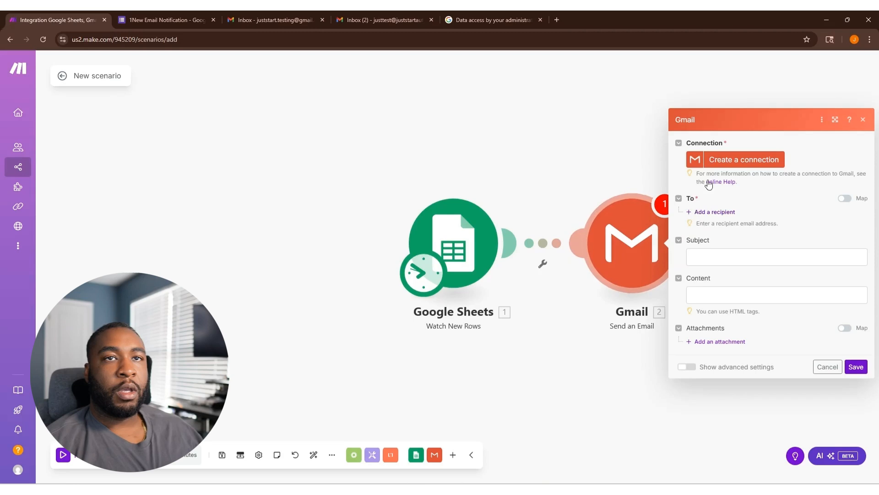
- Create a Gmail connection named "workspace" and authorize it with the second listed Google account
{"action": "left_click", "coordinate": [720, 160]}
{"action": "triple_click", "coordinate": [616, 106]}
{"action": "type", "text": "workspace"}
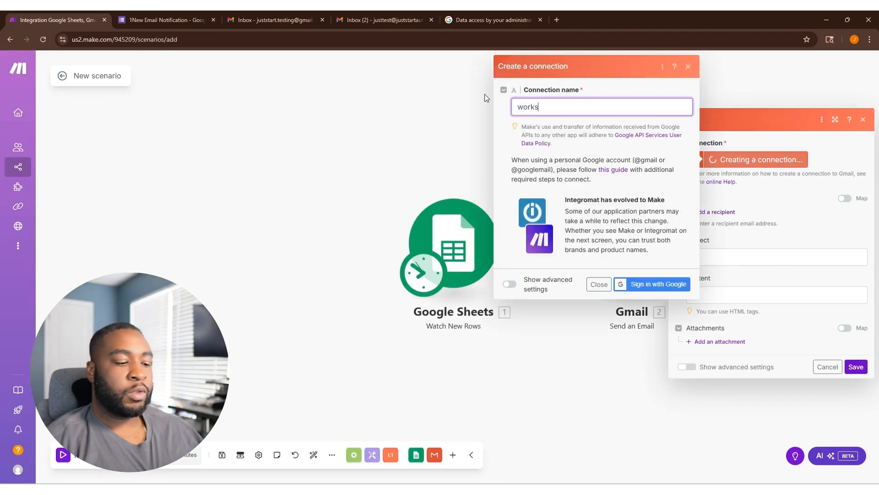
{"action": "left_click", "coordinate": [664, 285]}
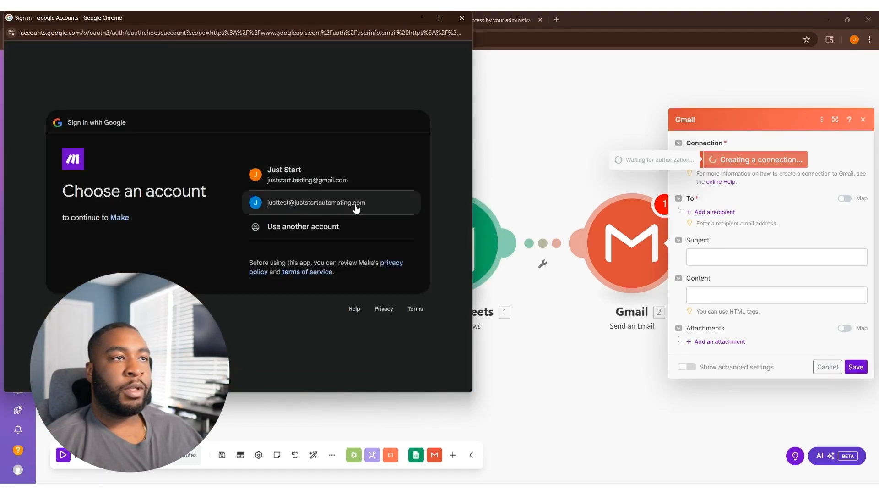
{"action": "left_click", "coordinate": [314, 205]}
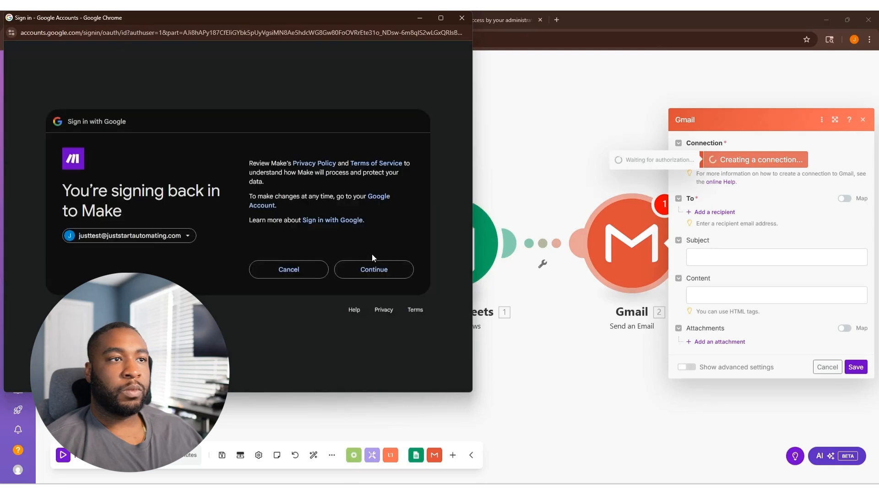
{"action": "left_click", "coordinate": [365, 270]}
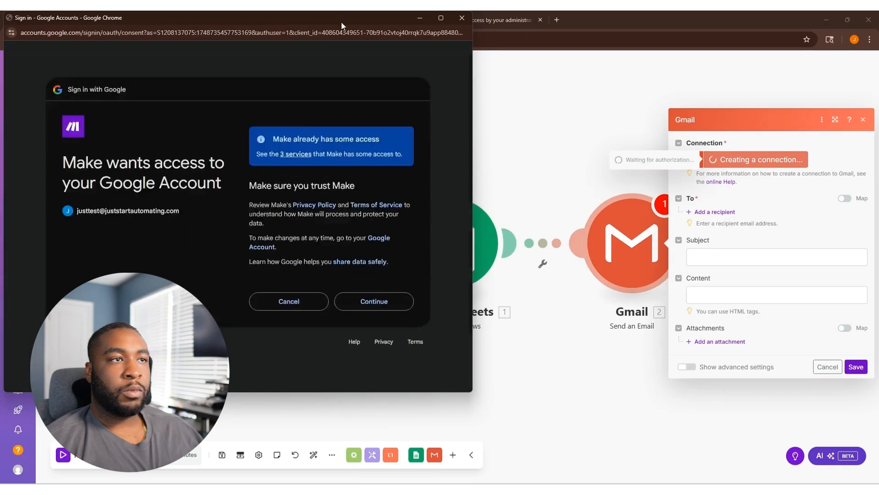
{"action": "left_click", "coordinate": [372, 308]}
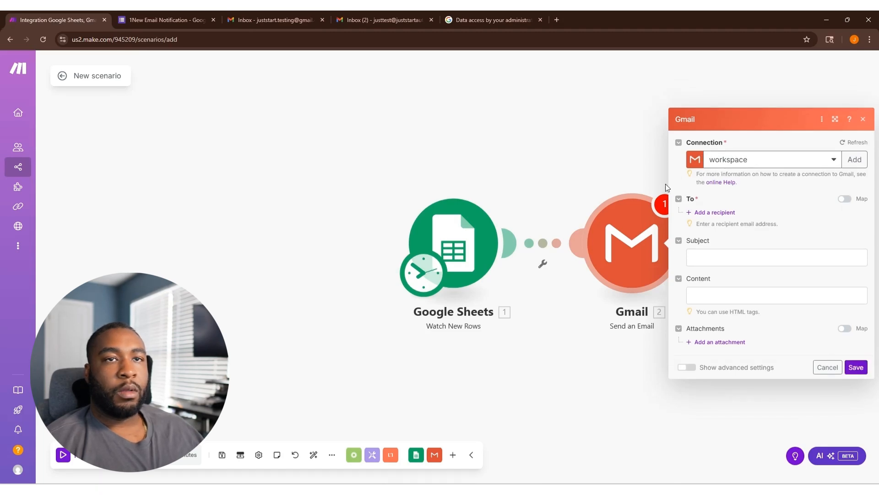
- Add a recipient mapped to the sheet's Email (C) field and set the email subject to "Thank you"
{"action": "left_click", "coordinate": [719, 213]}
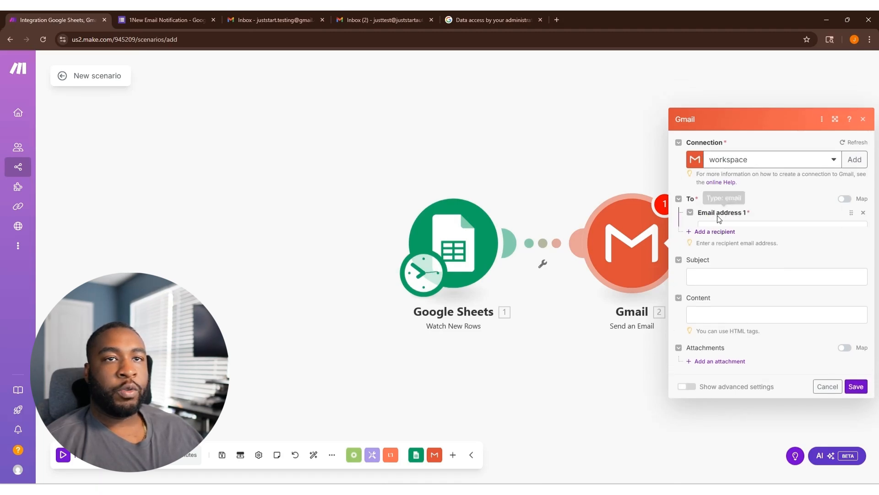
{"action": "left_click", "coordinate": [763, 211]}
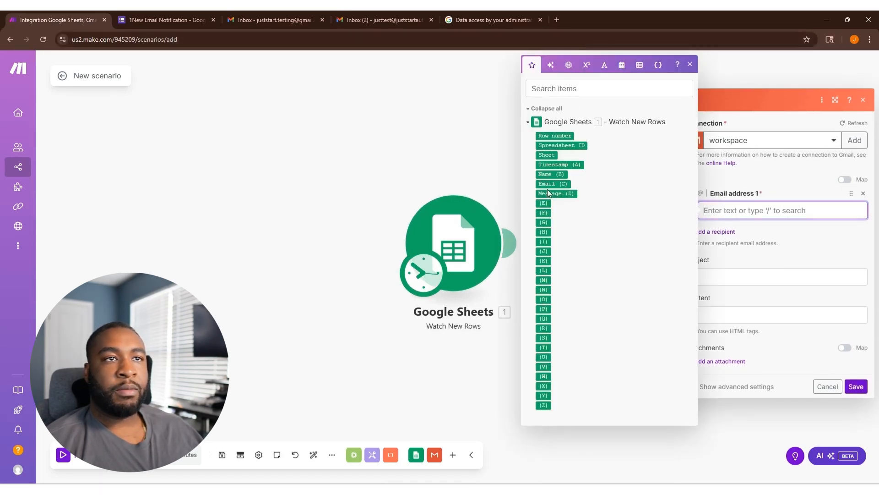
{"action": "left_click", "coordinate": [549, 174]}
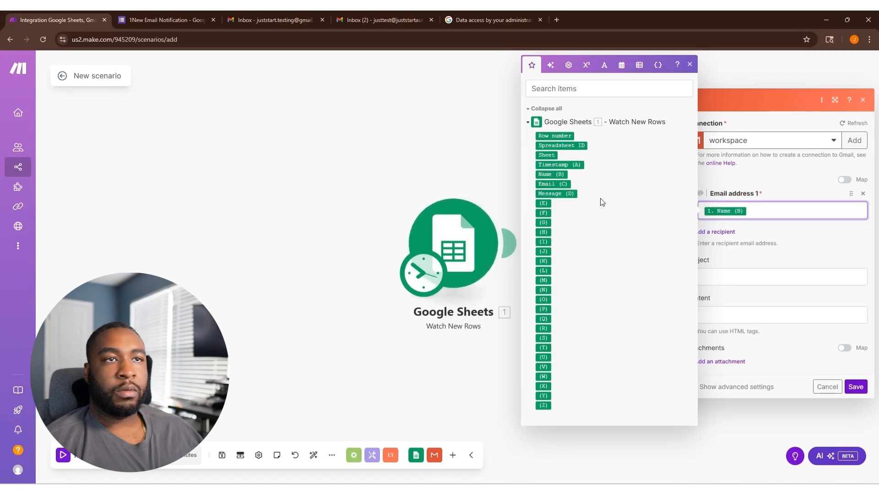
{"action": "key", "text": "BackSpace"}
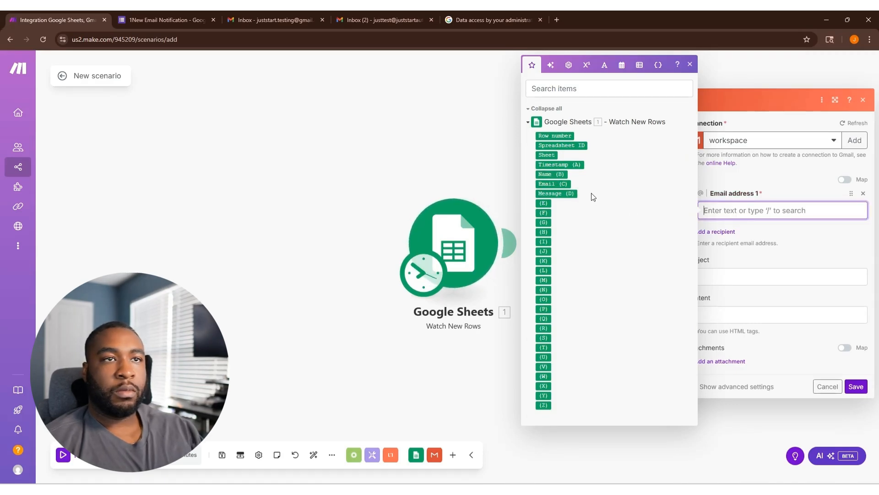
{"action": "left_click", "coordinate": [551, 185]}
{"action": "left_click", "coordinate": [731, 276]}
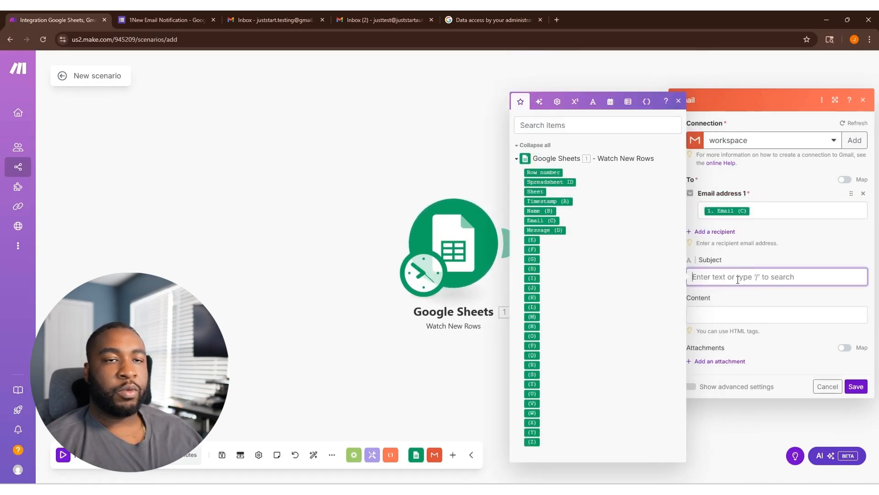
{"action": "type", "text": "Thank you"}
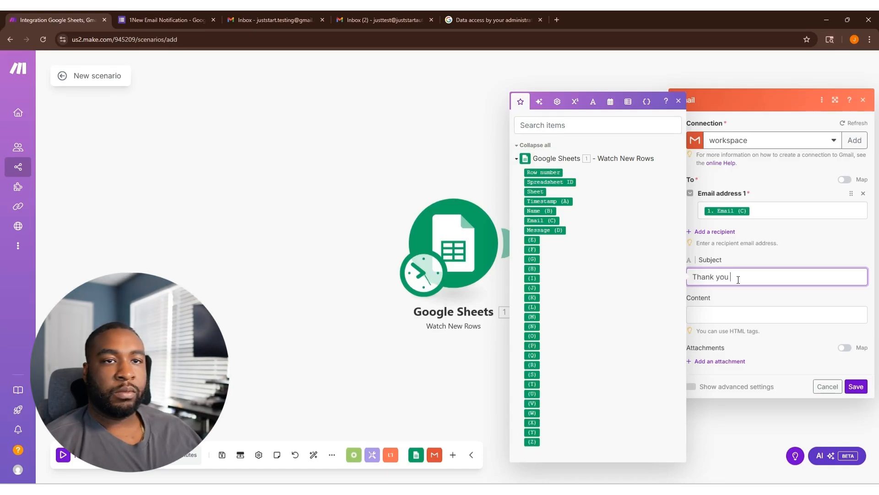
- Start the email content with the greeting "Hello", the mapped Name (B) field and a comma, followed by a blank line
{"action": "left_click", "coordinate": [742, 315]}
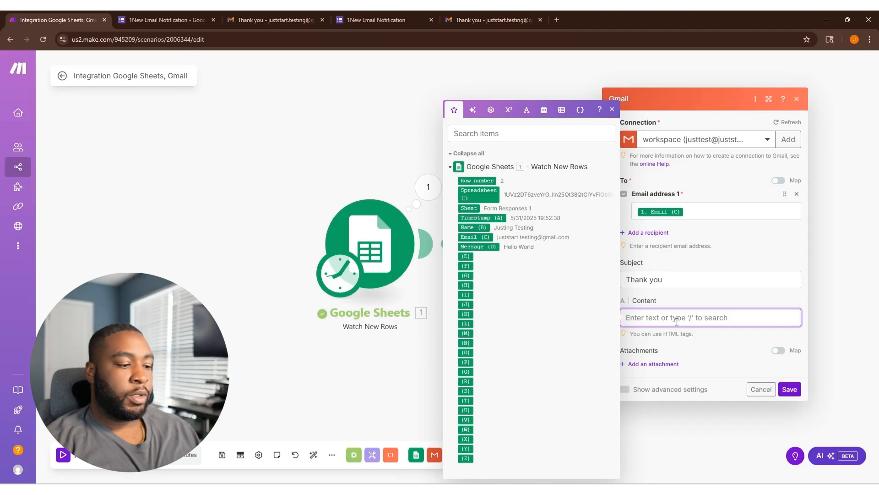
{"action": "type", "text": "Hello"}
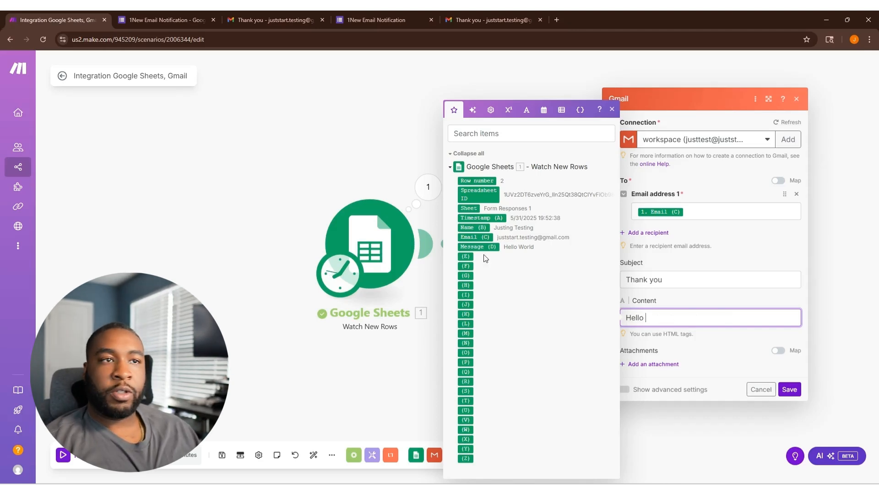
{"action": "left_click", "coordinate": [471, 227]}
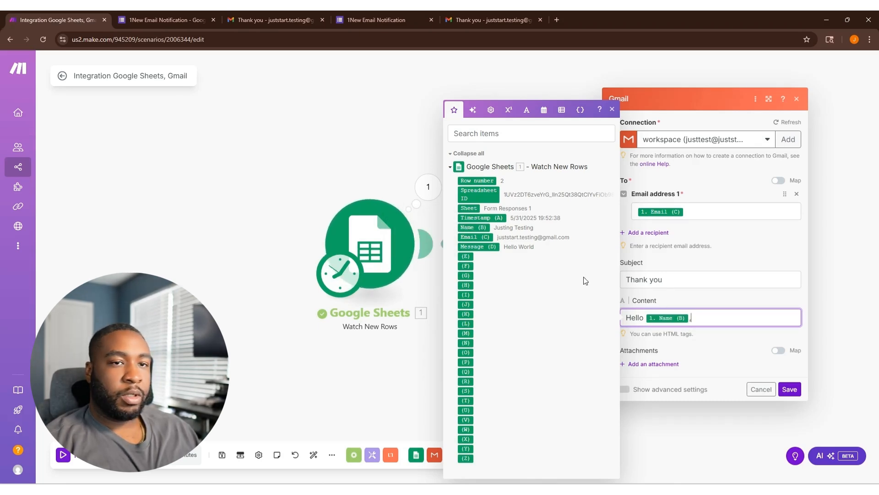
{"action": "type", "text": ","}
{"action": "key", "text": "Return"}
{"action": "key", "text": "Return"}
- Add the message "thank you for fillinf the form we will get back to you shortly ." and the sign-off "Juststartautomating" to the content
{"action": "type", "text": "thank you for"}
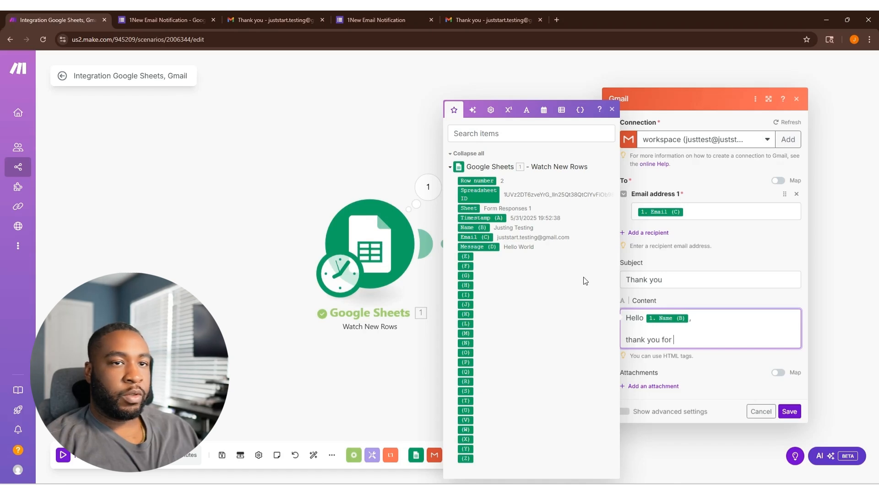
{"action": "type", "text": "fillinf the form we"}
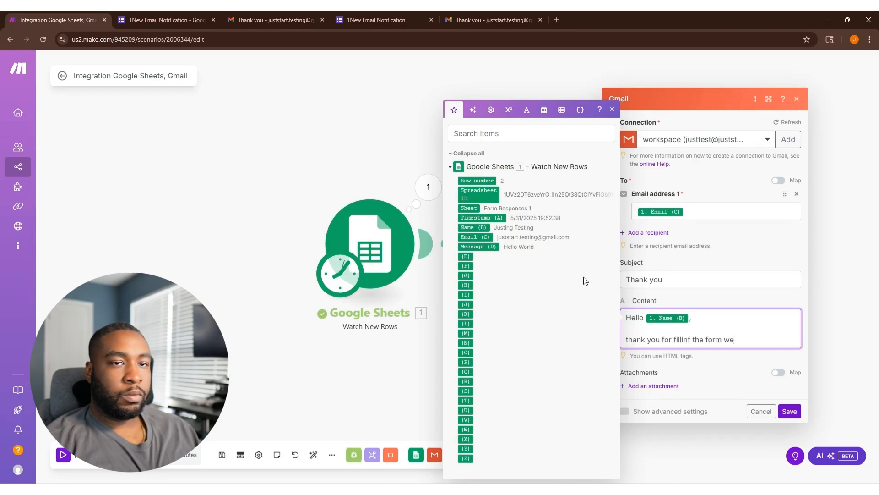
{"action": "type", "text": " will get back"}
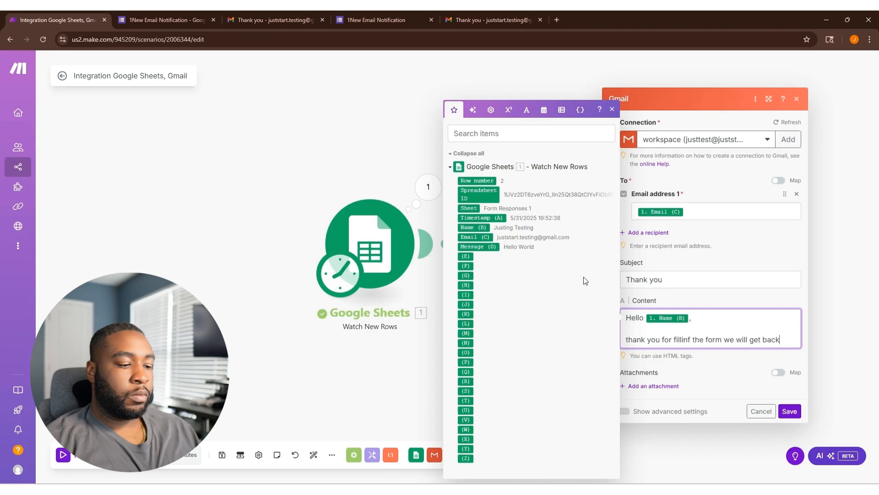
{"action": "type", "text": " to you shortly ."}
{"action": "key", "text": "Return"}
{"action": "key", "text": "Return"}
{"action": "type", "text": "Juststartautomating"}
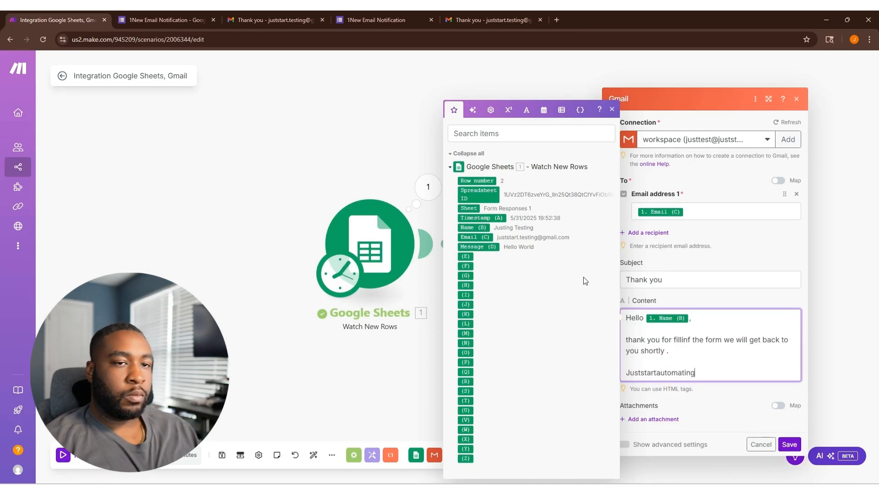
- Correct the content to read "Thank you for filling the form" with the sign-off "Just start automating", and save the Gmail module
{"action": "left_click", "coordinate": [641, 373]}
{"action": "left_click", "coordinate": [660, 346]}
{"action": "left_click", "coordinate": [629, 313]}
{"action": "key", "text": "BackSpace"}
{"action": "type", "text": "T"}
{"action": "left_click", "coordinate": [691, 313]}
{"action": "key", "text": "BackSpace"}
{"action": "type", "text": "g"}
{"action": "left_click", "coordinate": [715, 365]}
{"action": "left_click", "coordinate": [789, 416]}
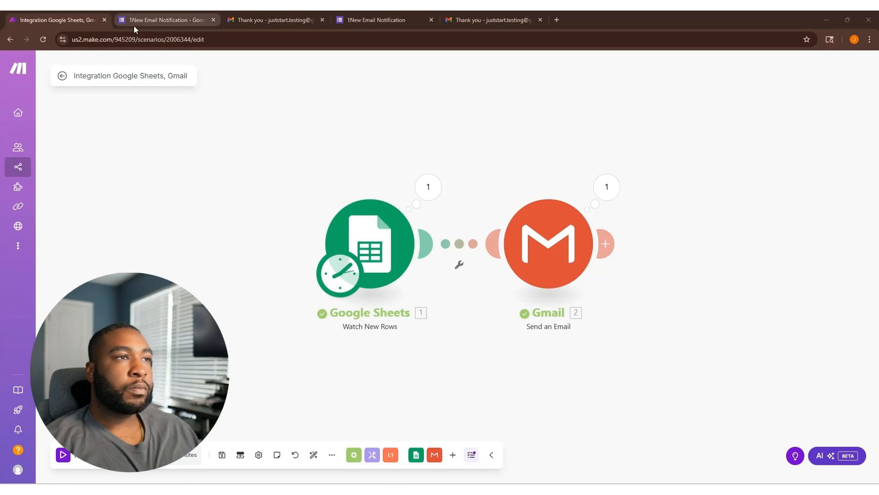
- Switch to the 1New Email Notification form and submit a test response with a name, an email address and the message "Hello World!"
{"action": "left_click", "coordinate": [133, 24]}
{"action": "left_click", "coordinate": [397, 91]}
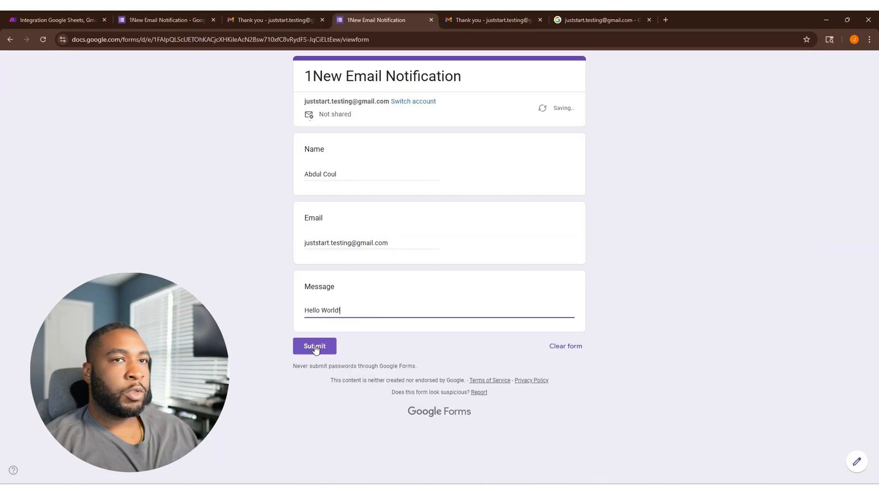
{"action": "left_click", "coordinate": [314, 345]}
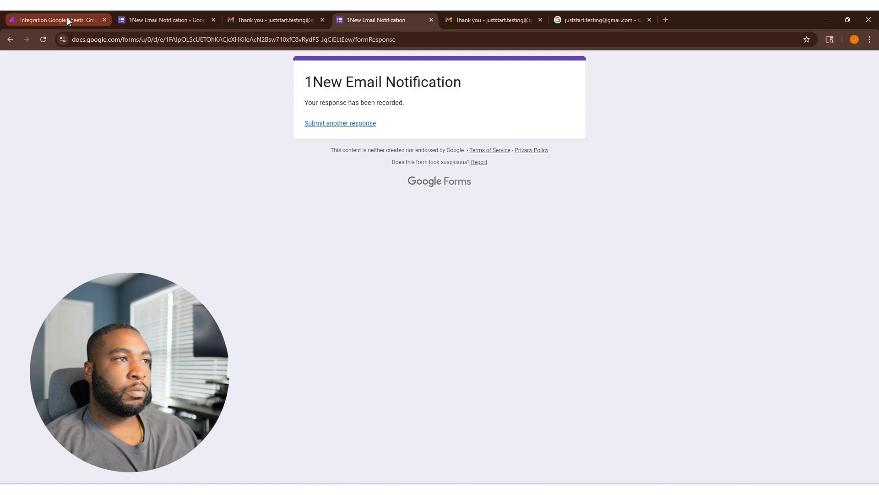
- Switch back to Make and run the Google Sheets and Gmail scenario once
{"action": "left_click", "coordinate": [67, 17]}
{"action": "left_click", "coordinate": [66, 455]}
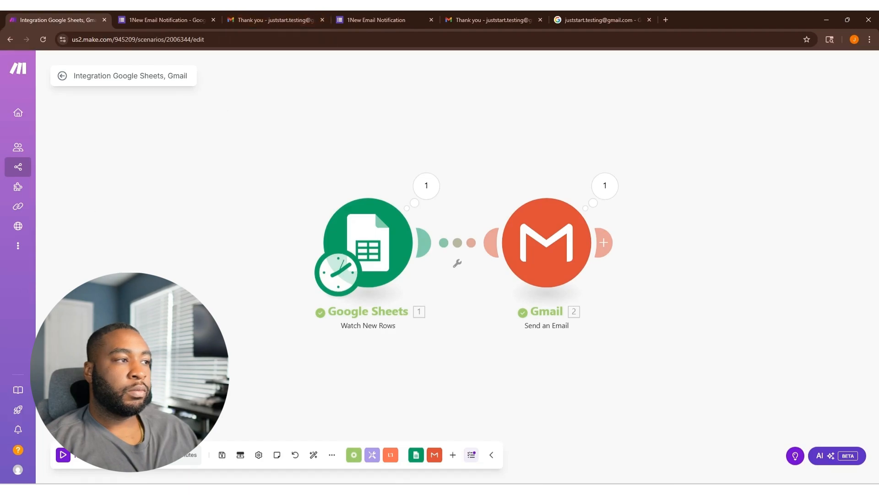
- Switch to the recipient's Gmail inbox and open the "Thank you" email to check its sender and content
{"action": "left_click", "coordinate": [280, 19]}
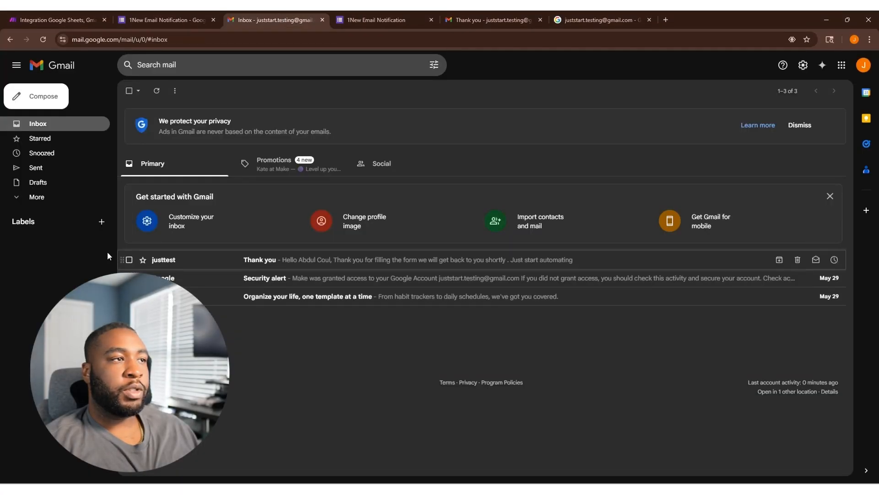
{"action": "left_click", "coordinate": [296, 265]}
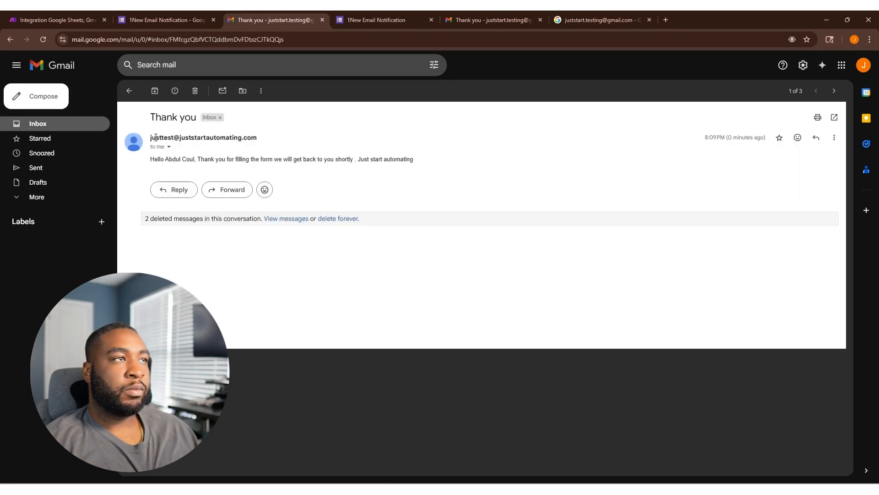
{"action": "left_click_drag", "start_coordinate": [277, 141], "coordinate": [324, 170]}
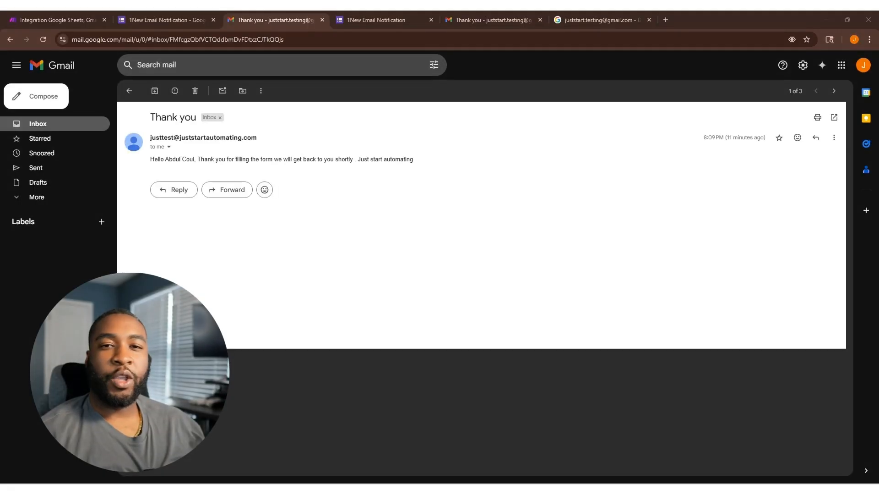